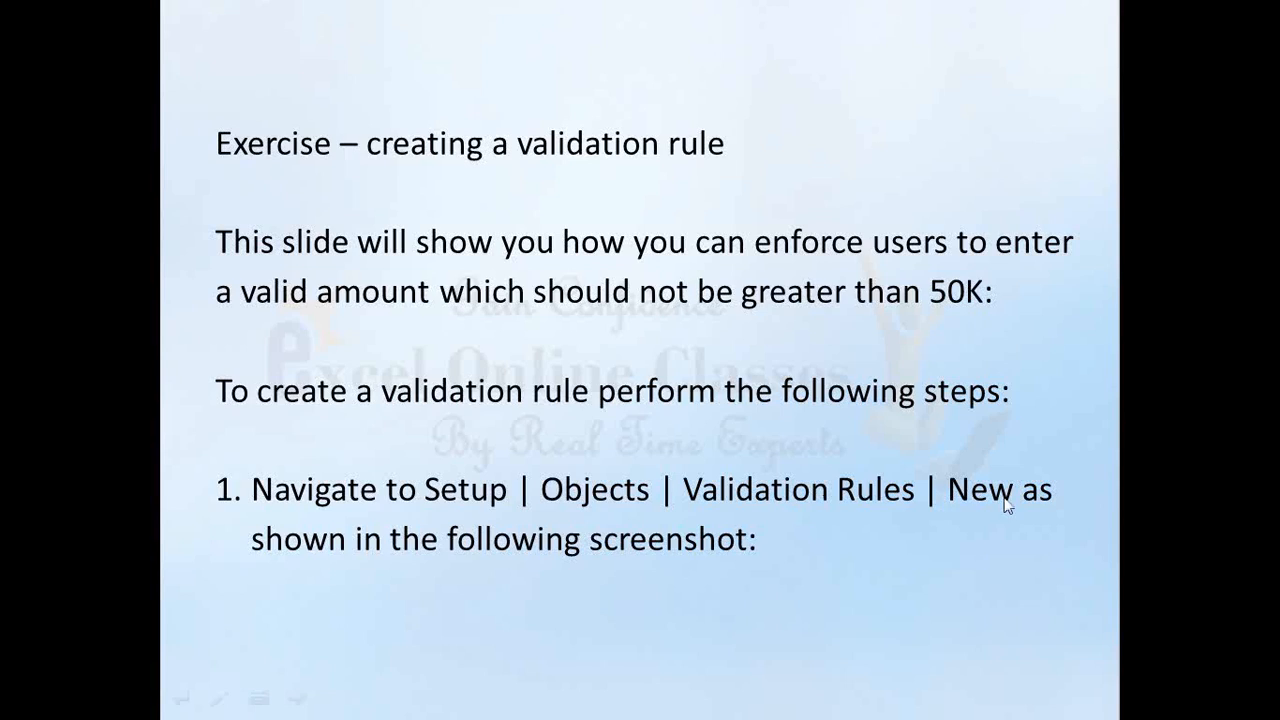
Advance through the remaining slides and exit the slide show.
{"action": "left_click", "coordinate": [872, 545]}
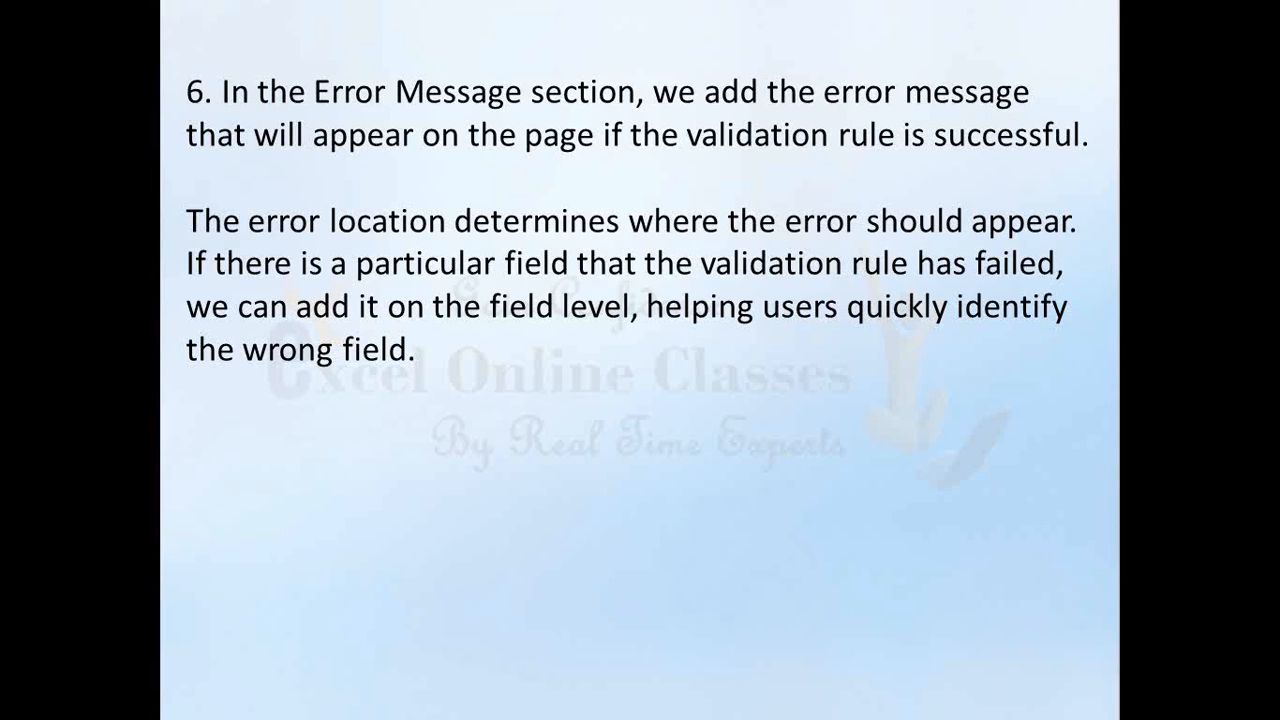
{"action": "key", "text": "Right"}
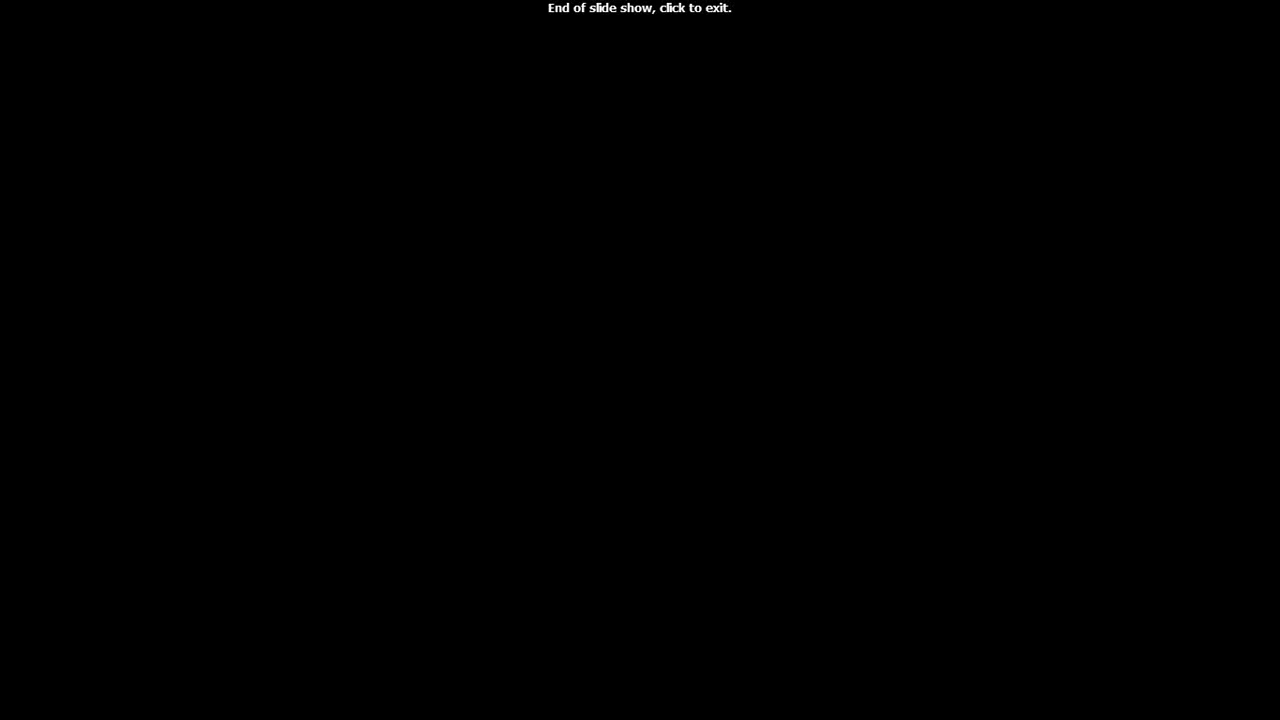
{"action": "key", "text": "Right"}
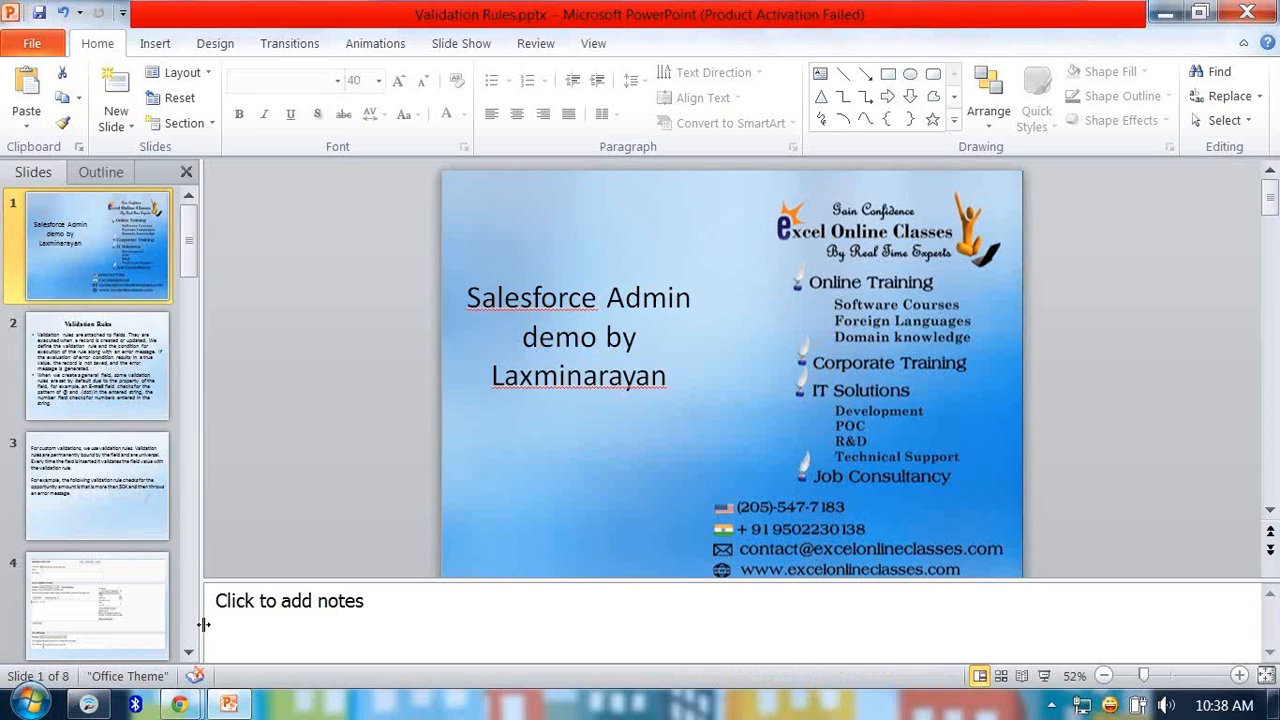
Switch to the browser and open Salesforce Setup.
{"action": "left_click", "coordinate": [180, 705]}
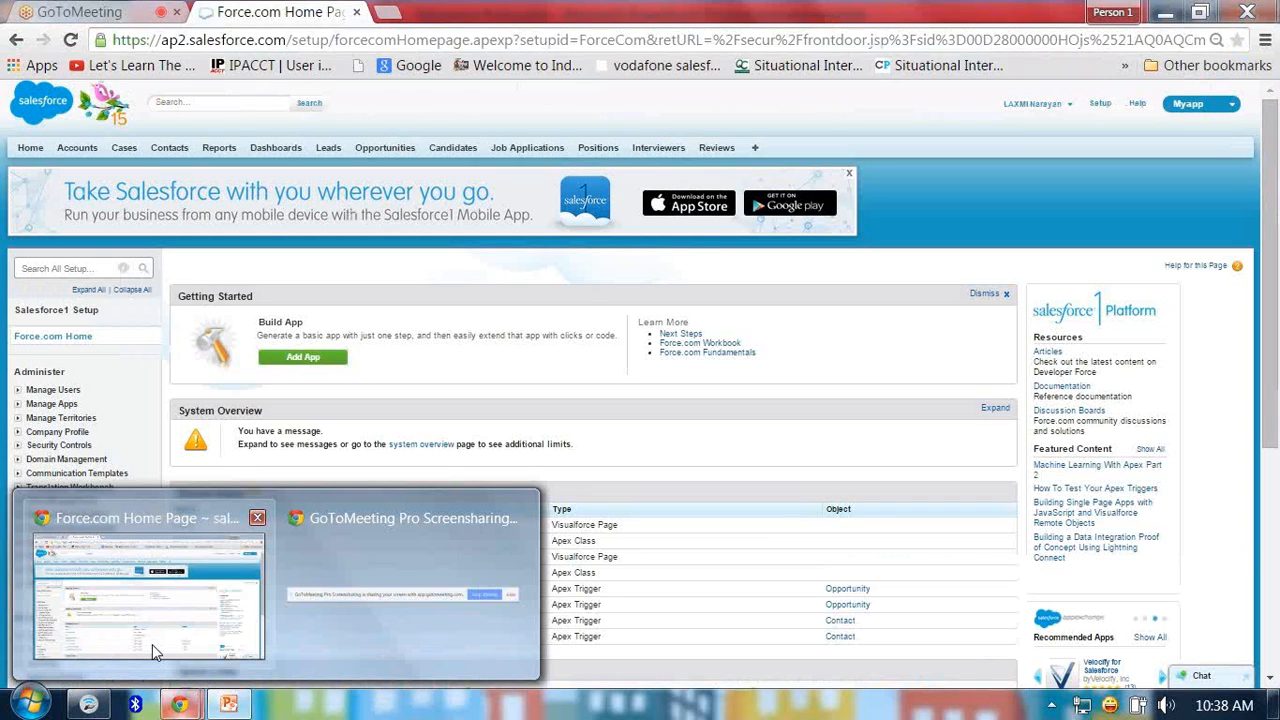
{"action": "left_click", "coordinate": [152, 644]}
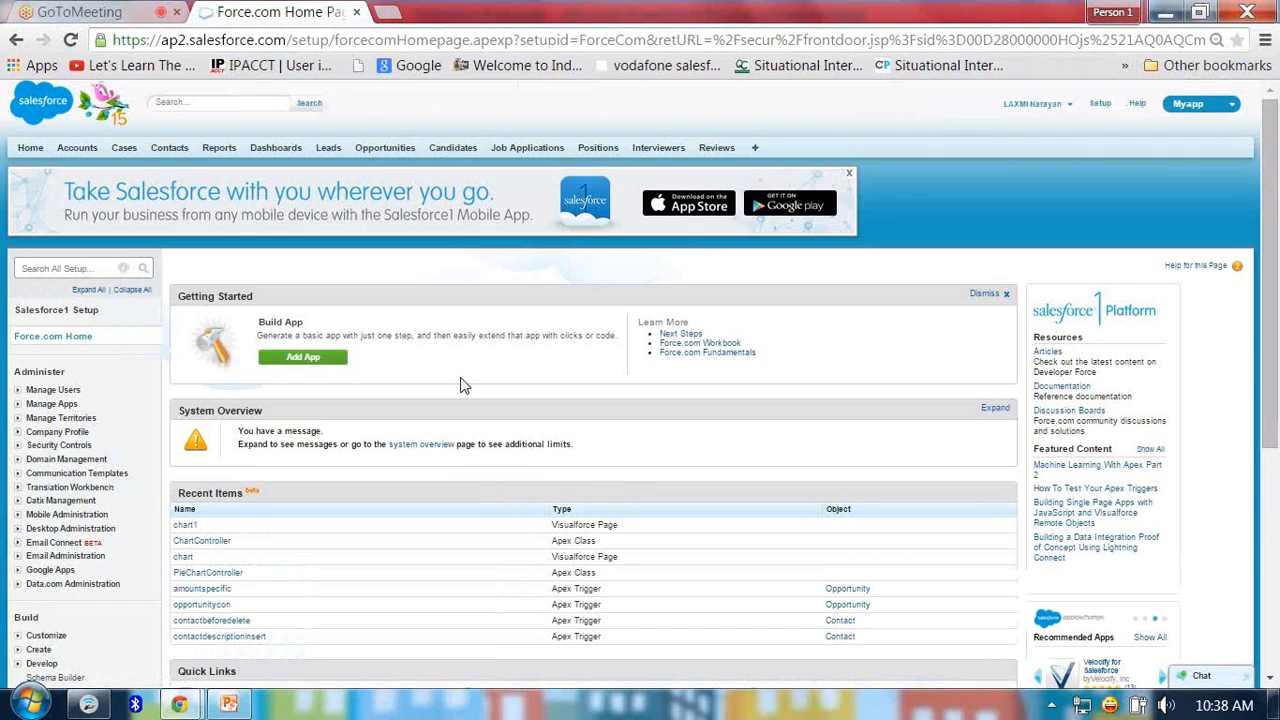
{"action": "left_click", "coordinate": [1100, 106]}
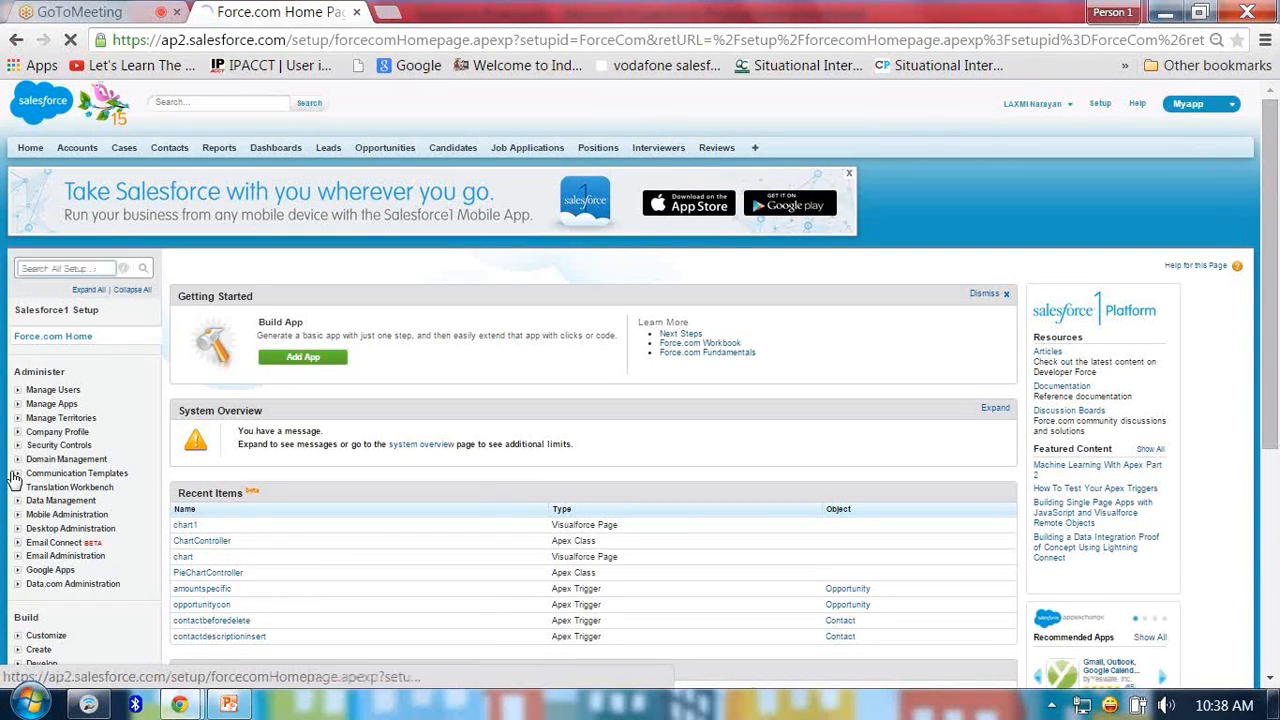
Open the Opportunity validation rules under Customize and start a new validation rule.
{"action": "left_click", "coordinate": [18, 636]}
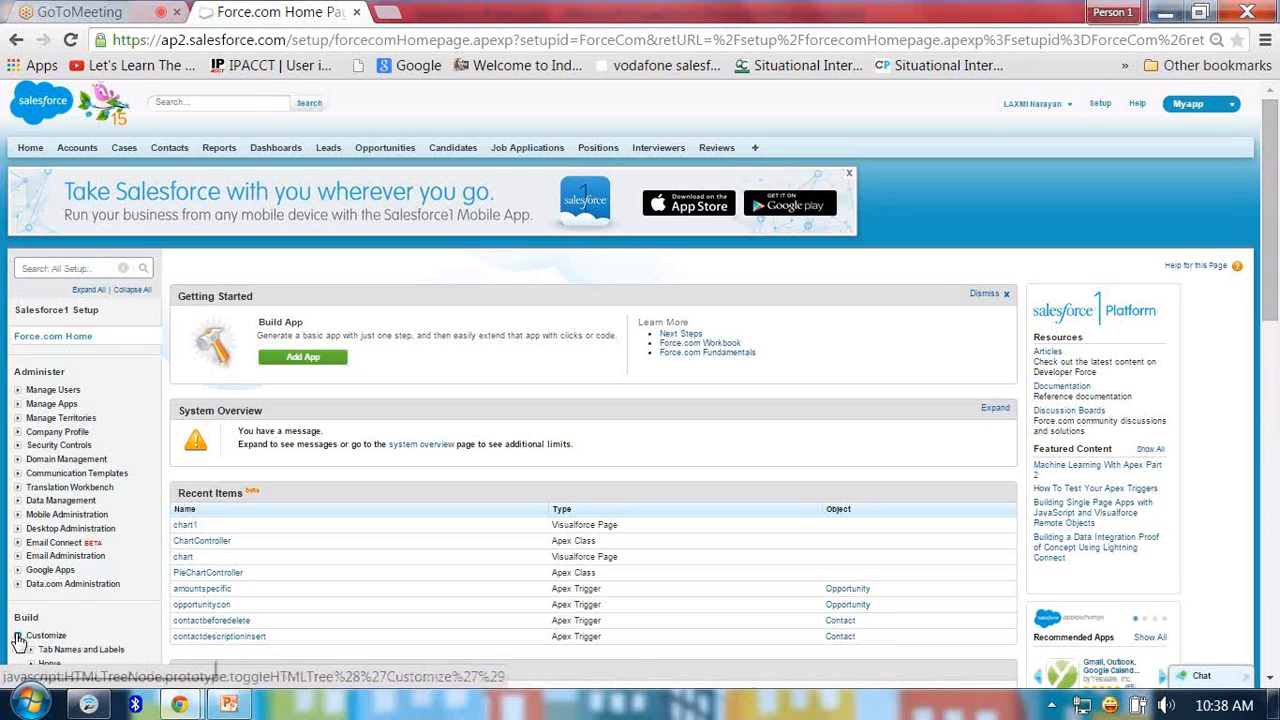
{"action": "left_click_drag", "start_coordinate": [1270, 279], "coordinate": [1274, 370]}
{"action": "left_click", "coordinate": [31, 507]}
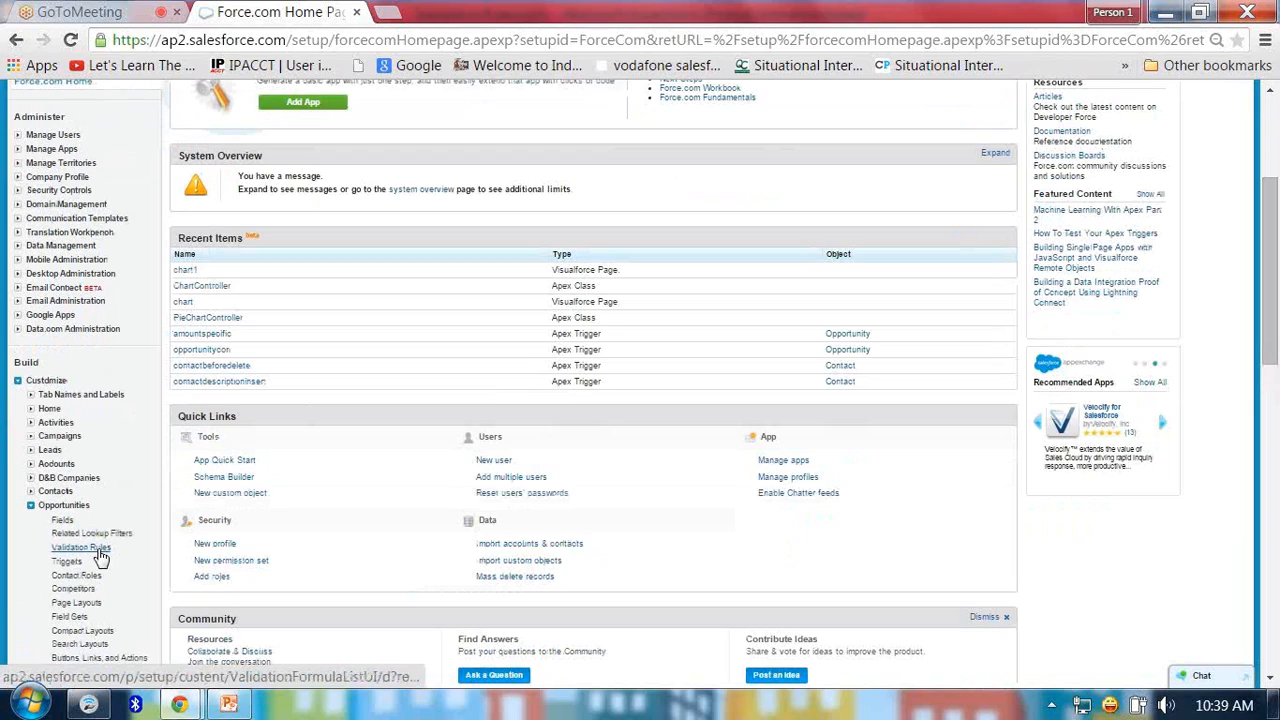
{"action": "left_click", "coordinate": [82, 548]}
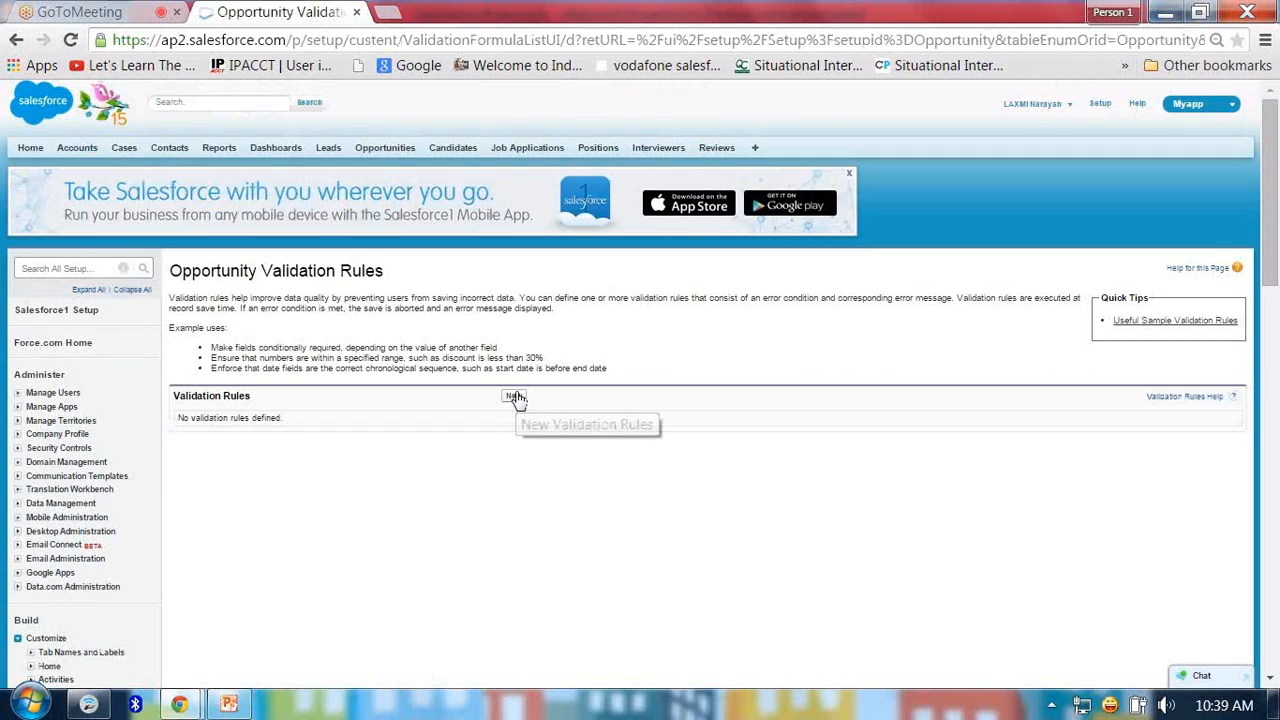
{"action": "left_click", "coordinate": [513, 396]}
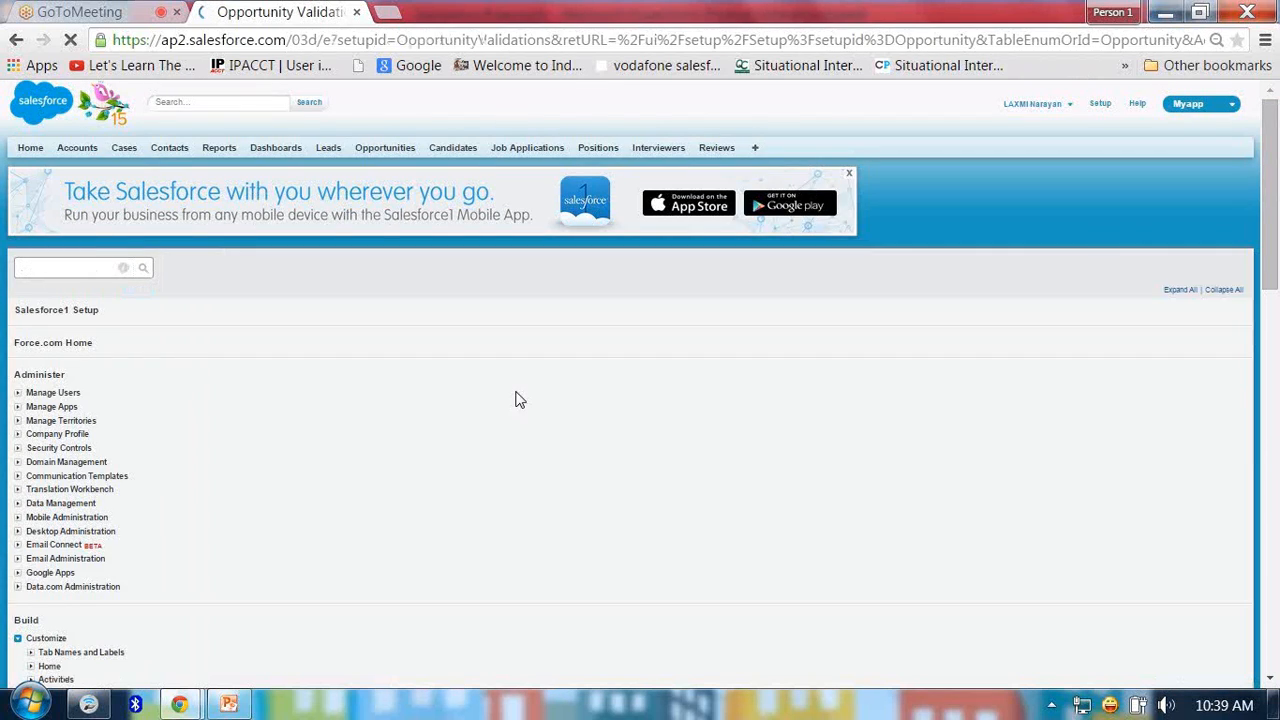
Name the validation rule amount_should_not_exceed_50K.
{"action": "left_click", "coordinate": [289, 364]}
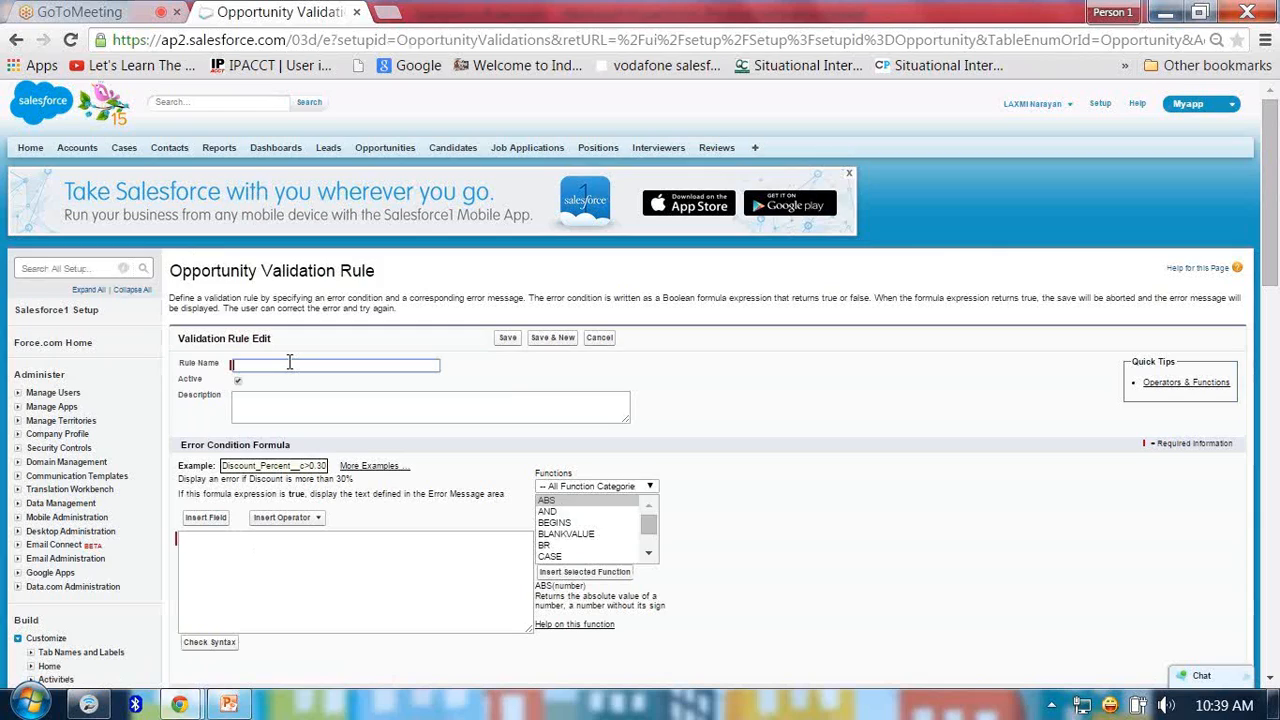
{"action": "type", "text": "amount should not exceed 50K"}
{"action": "left_click", "coordinate": [265, 400]}
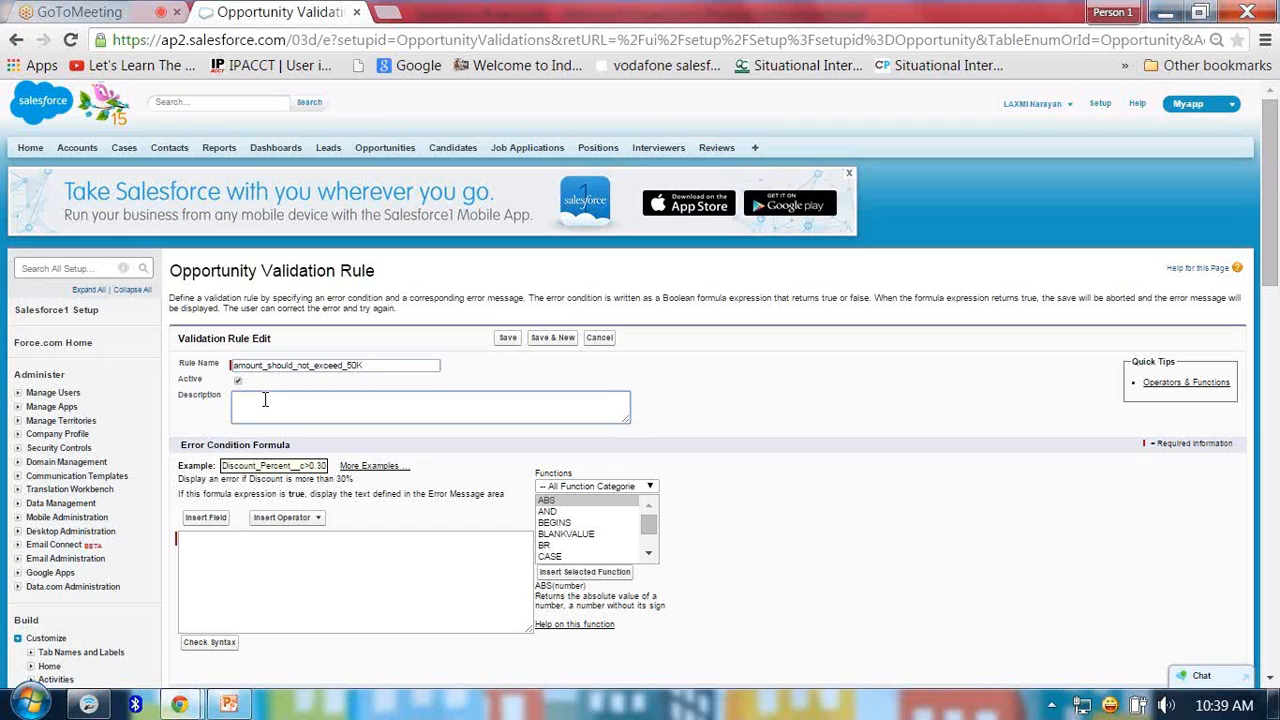
Insert the Opportunity Amount field into the error condition formula.
{"action": "left_click", "coordinate": [208, 518]}
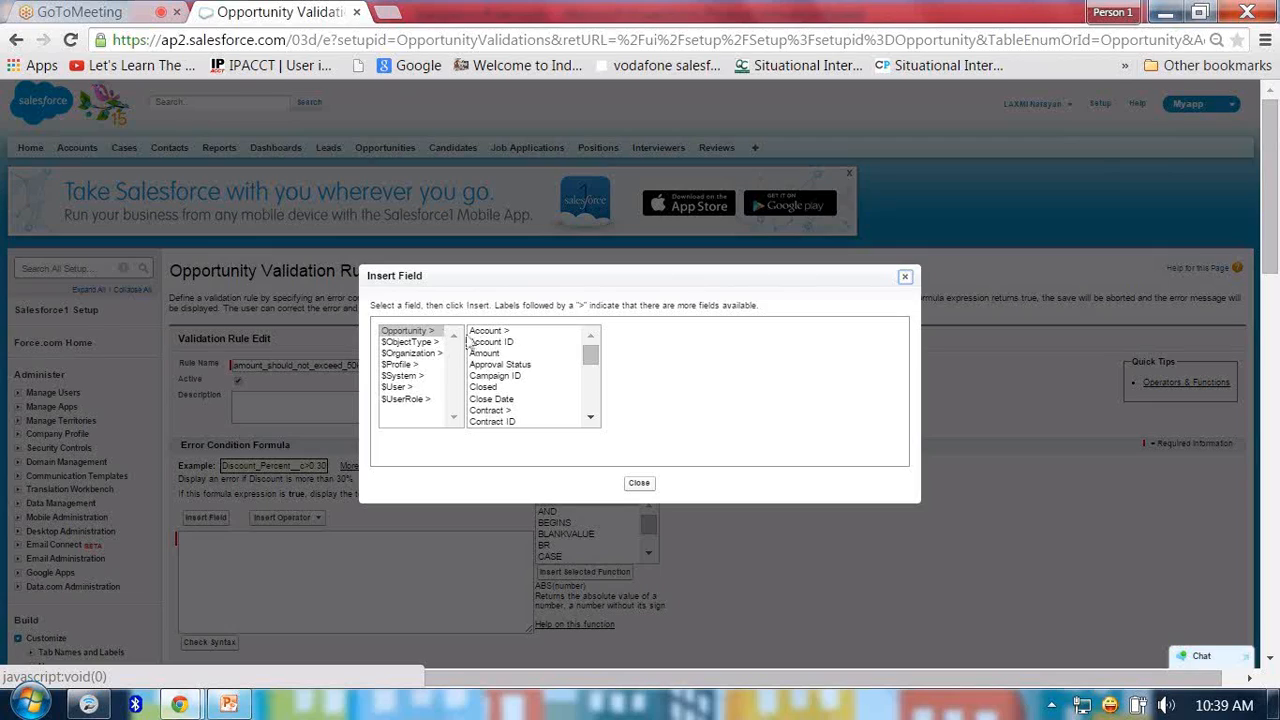
{"action": "left_click", "coordinate": [640, 483]}
{"action": "left_click", "coordinate": [205, 517]}
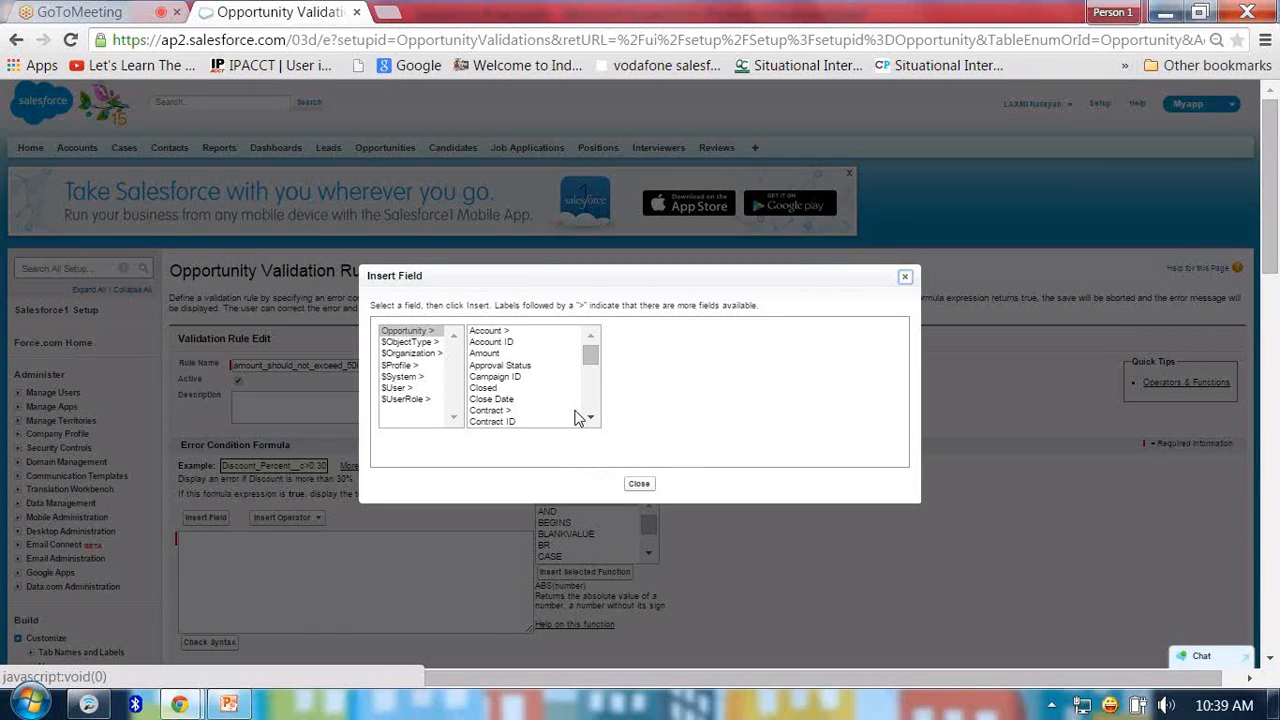
{"action": "left_click", "coordinate": [497, 354]}
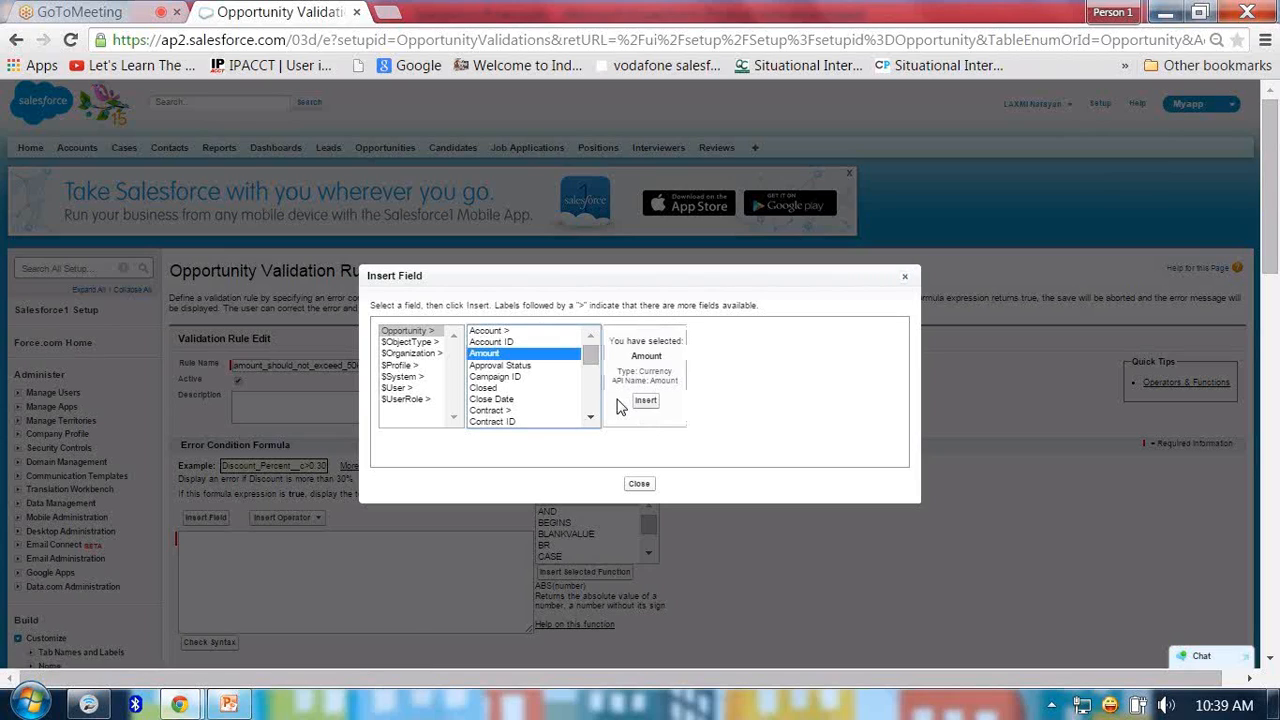
{"action": "left_click", "coordinate": [645, 401]}
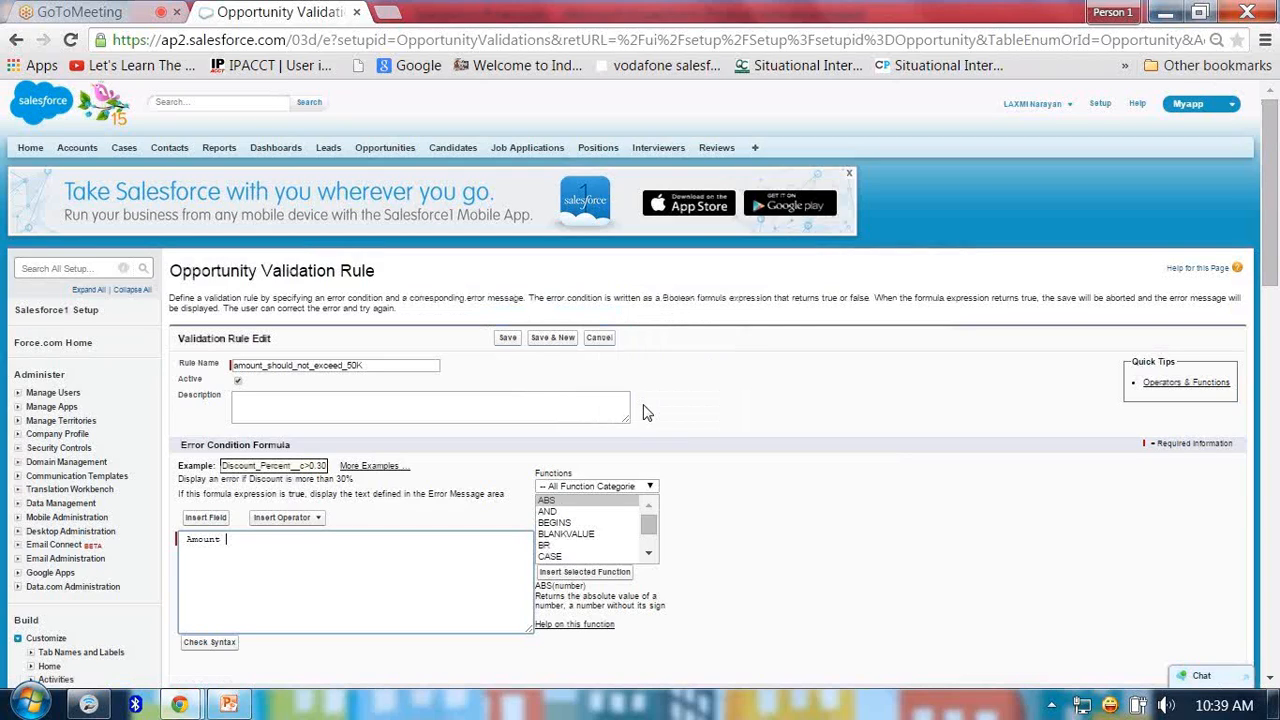
Complete the formula as Amount > 50000 with the greater-than operator and check its syntax.
{"action": "left_click", "coordinate": [311, 521]}
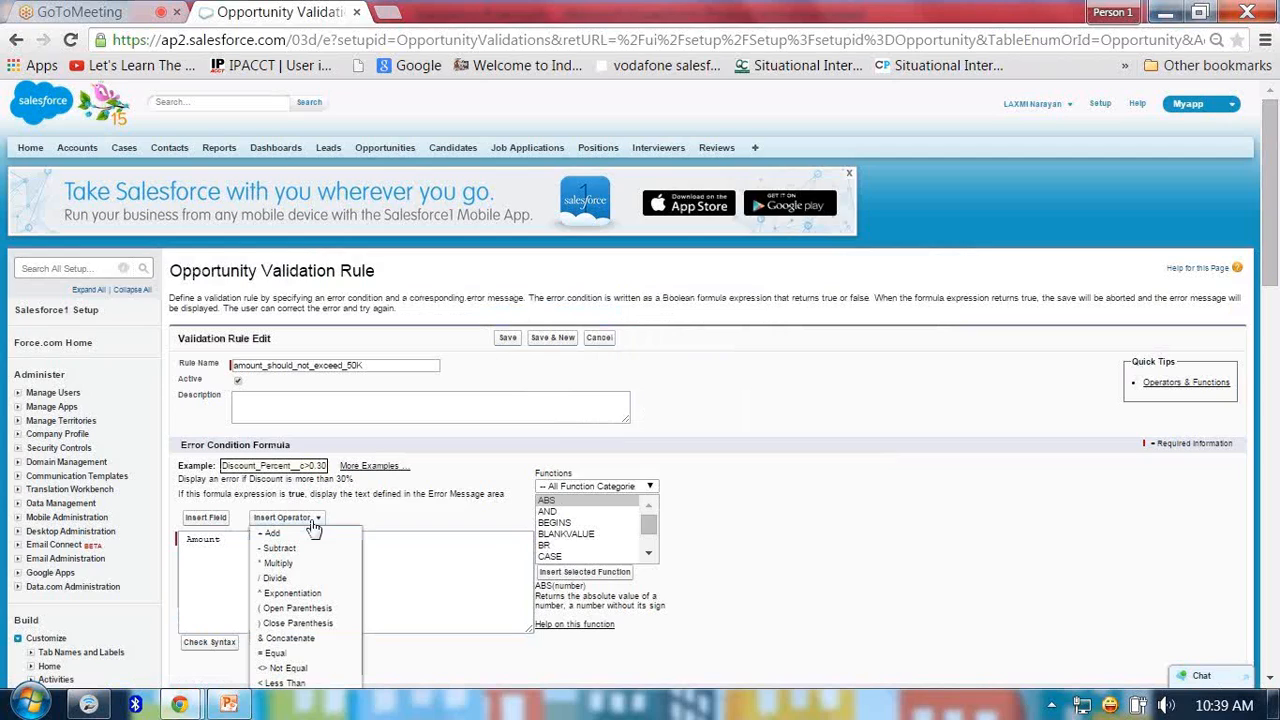
{"action": "scroll", "coordinate": [299, 680], "scroll_direction": "down", "scroll_amount": 1}
{"action": "left_click", "coordinate": [299, 668]}
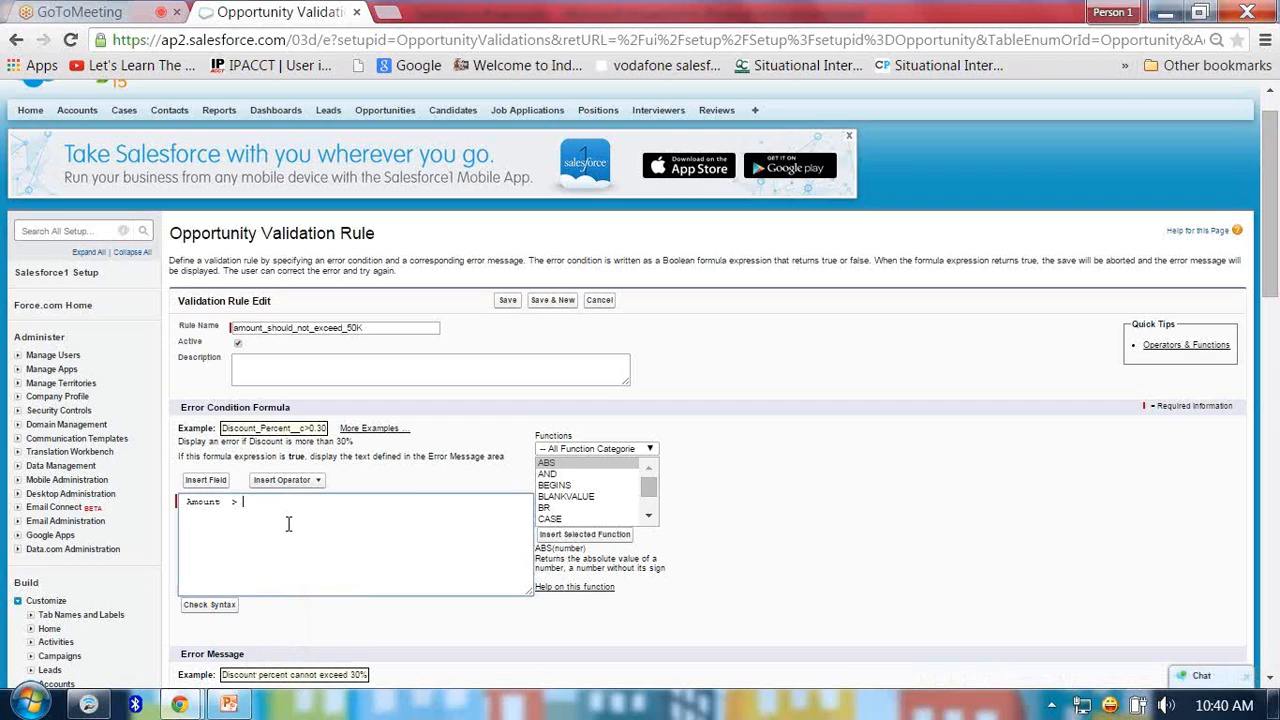
{"action": "type", "text": "50000"}
{"action": "left_click", "coordinate": [212, 608]}
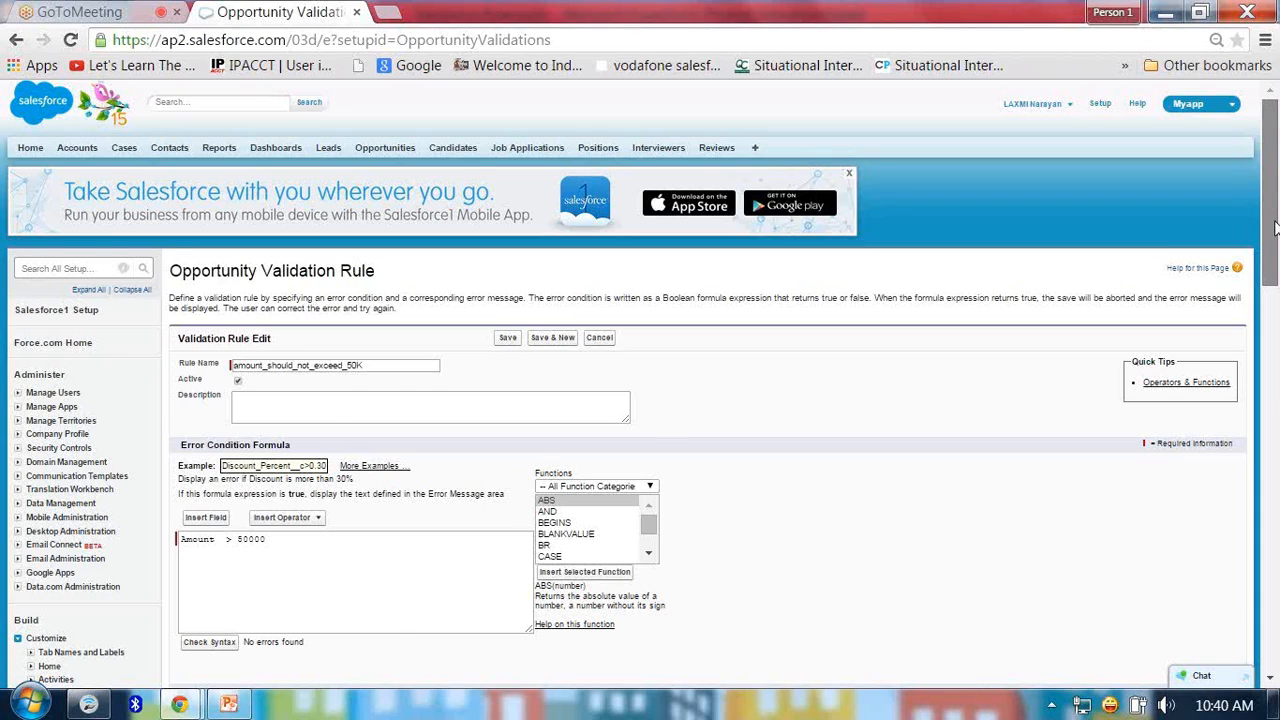
Enter the error message "the amount should not exceed 50K" and save the validation rule.
{"action": "left_click_drag", "start_coordinate": [1274, 228], "coordinate": [1276, 260]}
{"action": "scroll", "coordinate": [203, 515], "scroll_direction": "down", "scroll_amount": 1}
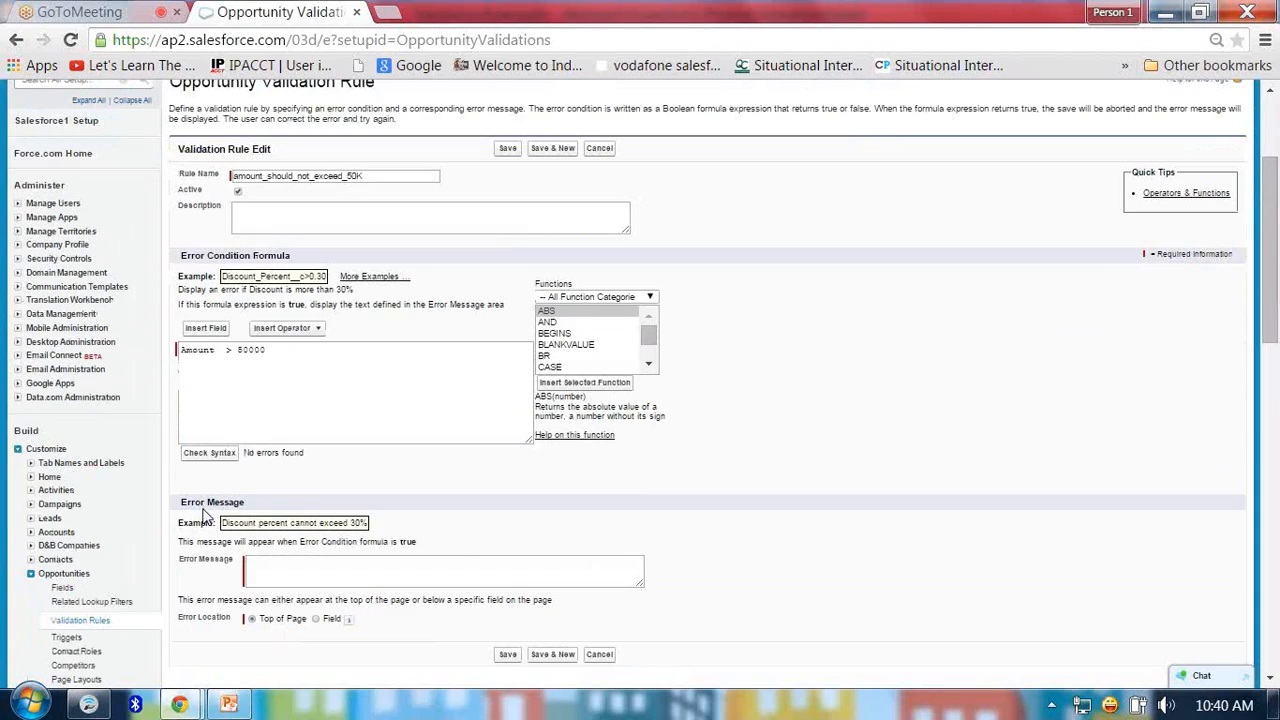
{"action": "left_click", "coordinate": [268, 568]}
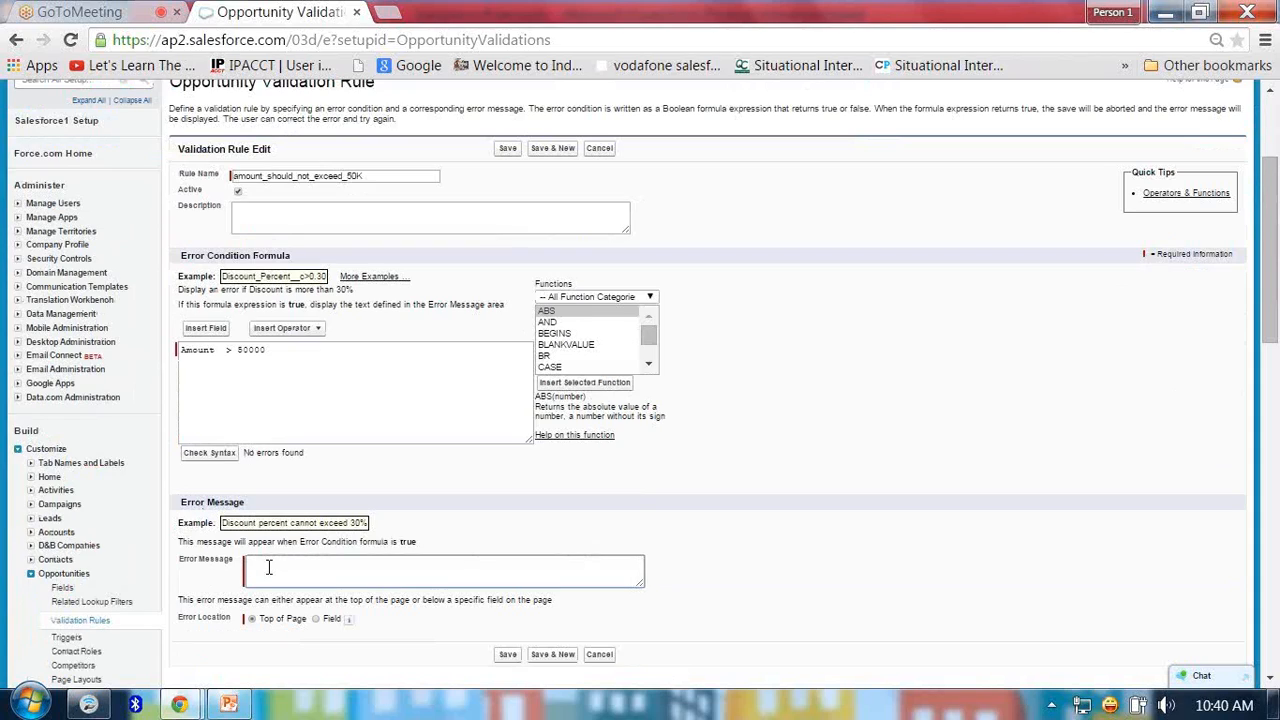
{"action": "type", "text": "the amount should not exceed 50K"}
{"action": "left_click", "coordinate": [507, 655]}
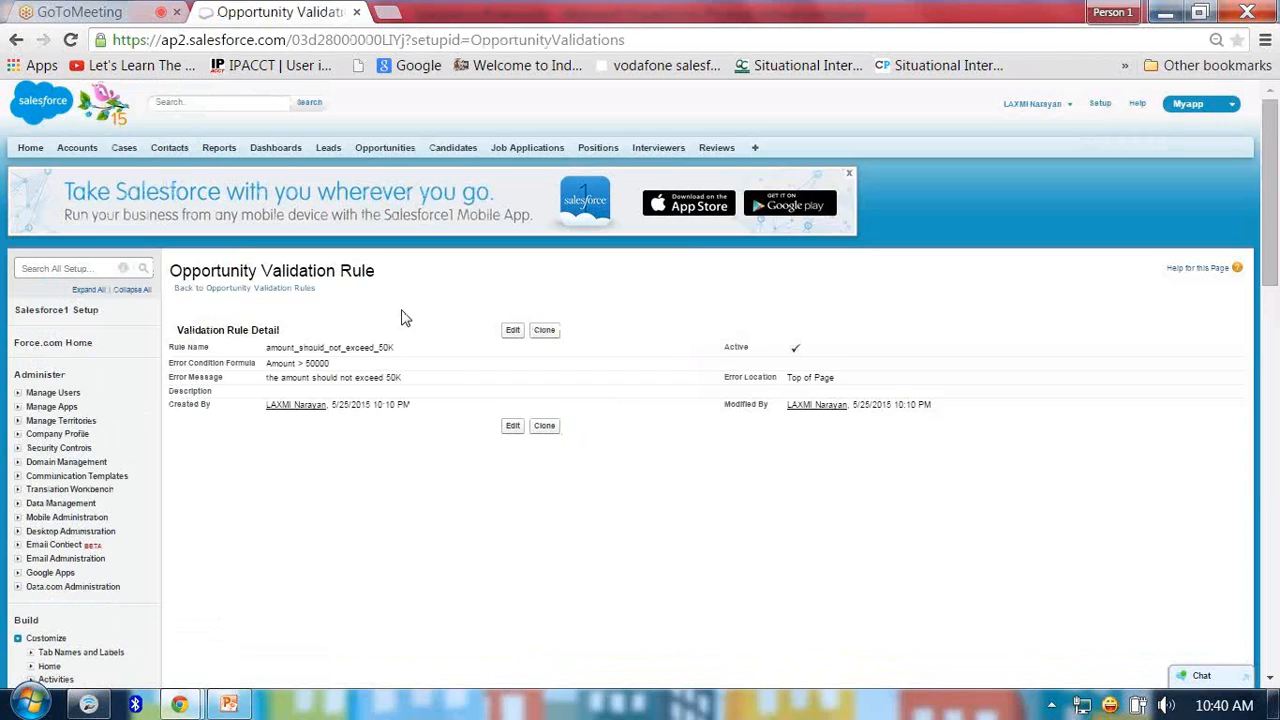
Start a new opportunity and name it testingamount.
{"action": "left_click", "coordinate": [398, 148]}
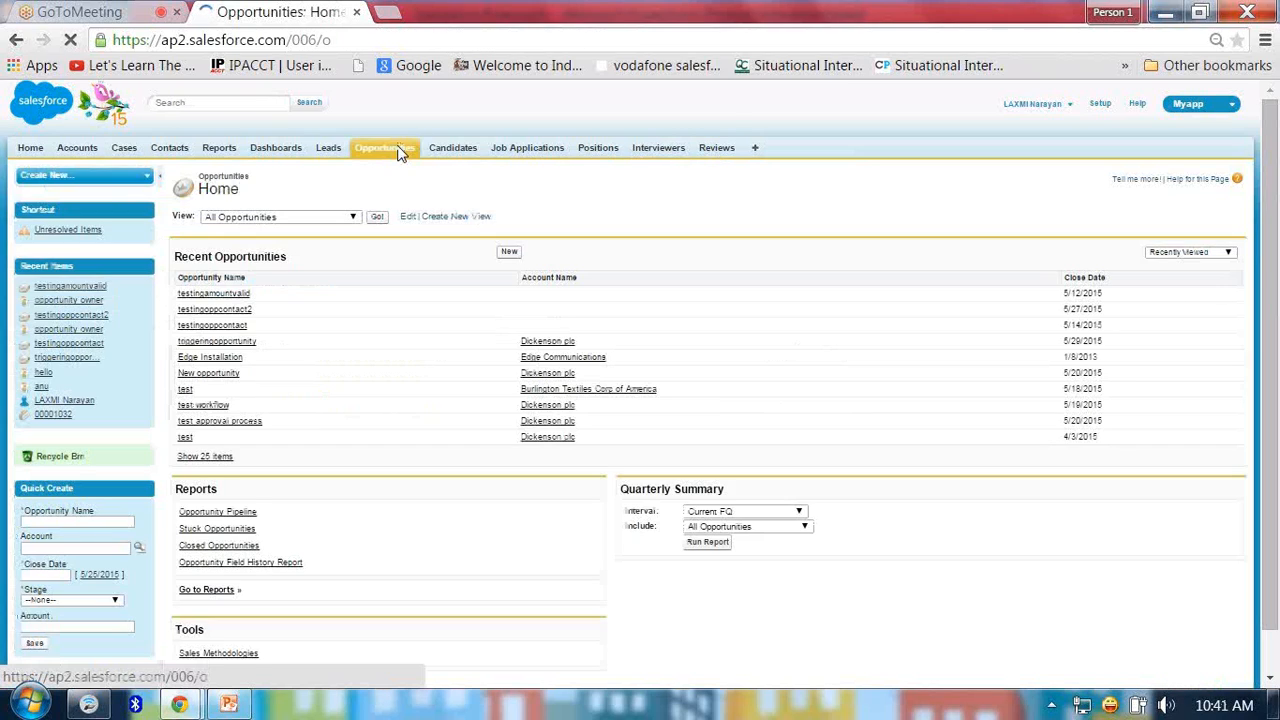
{"action": "left_click", "coordinate": [510, 253]}
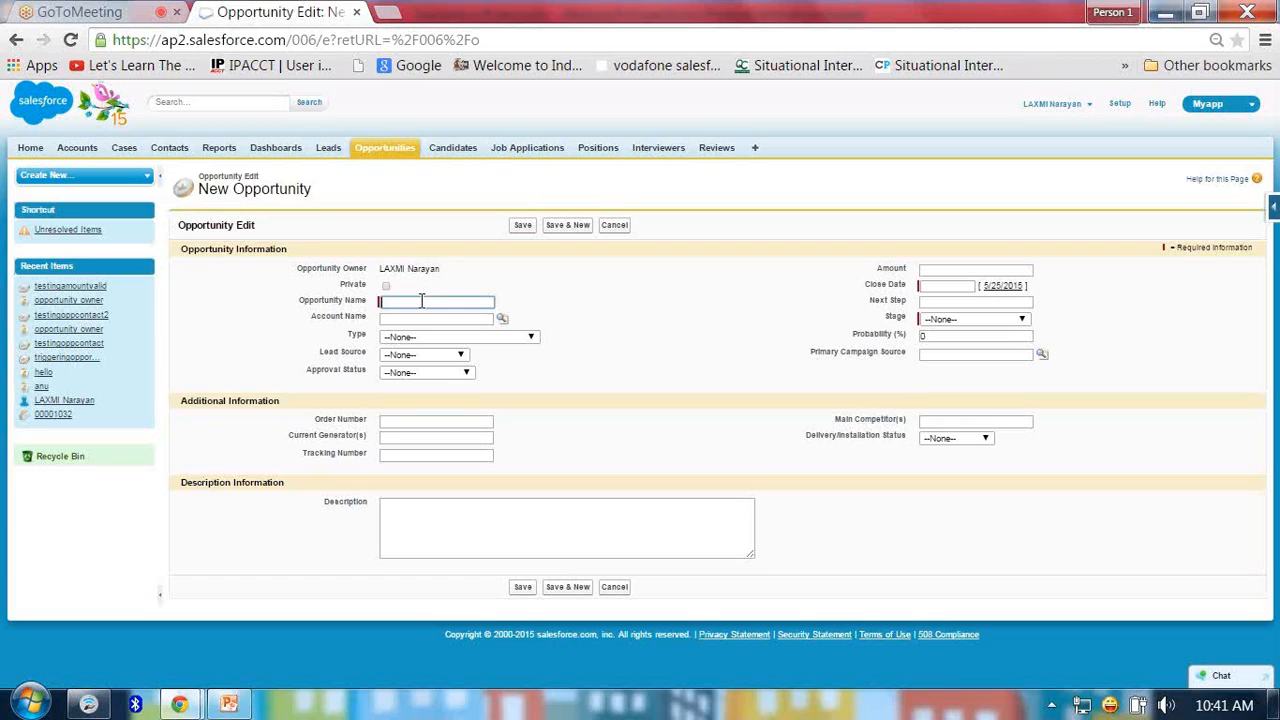
{"action": "type", "text": "testingamount"}
Set the opportunity's close date to 5/27/2015 and its stage to Needs Analysis.
{"action": "left_click", "coordinate": [955, 287]}
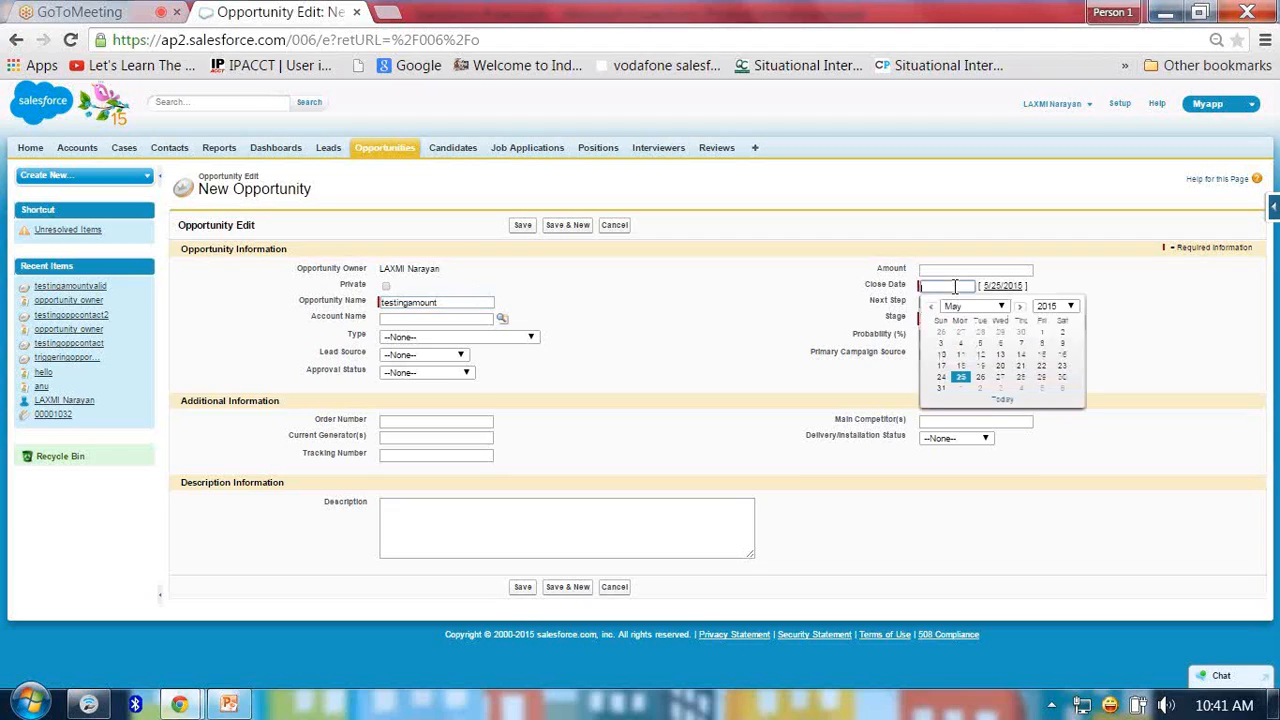
{"action": "left_click", "coordinate": [1002, 378]}
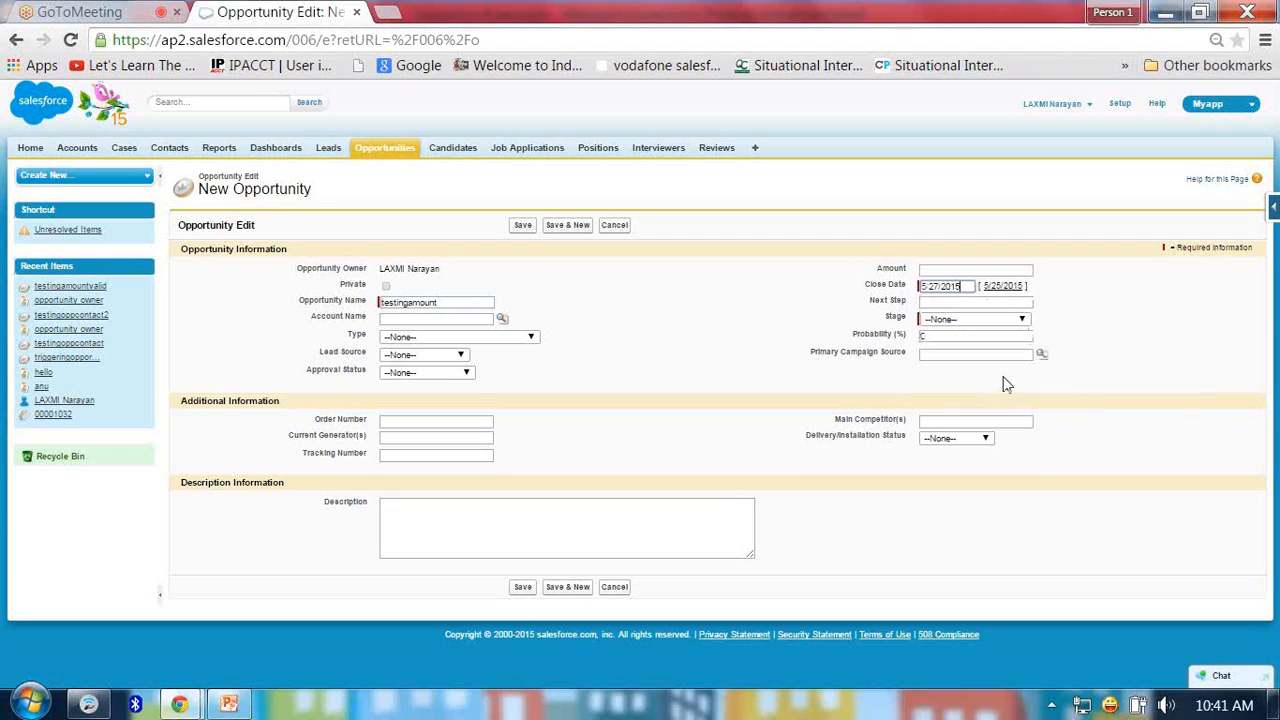
{"action": "left_click", "coordinate": [968, 320]}
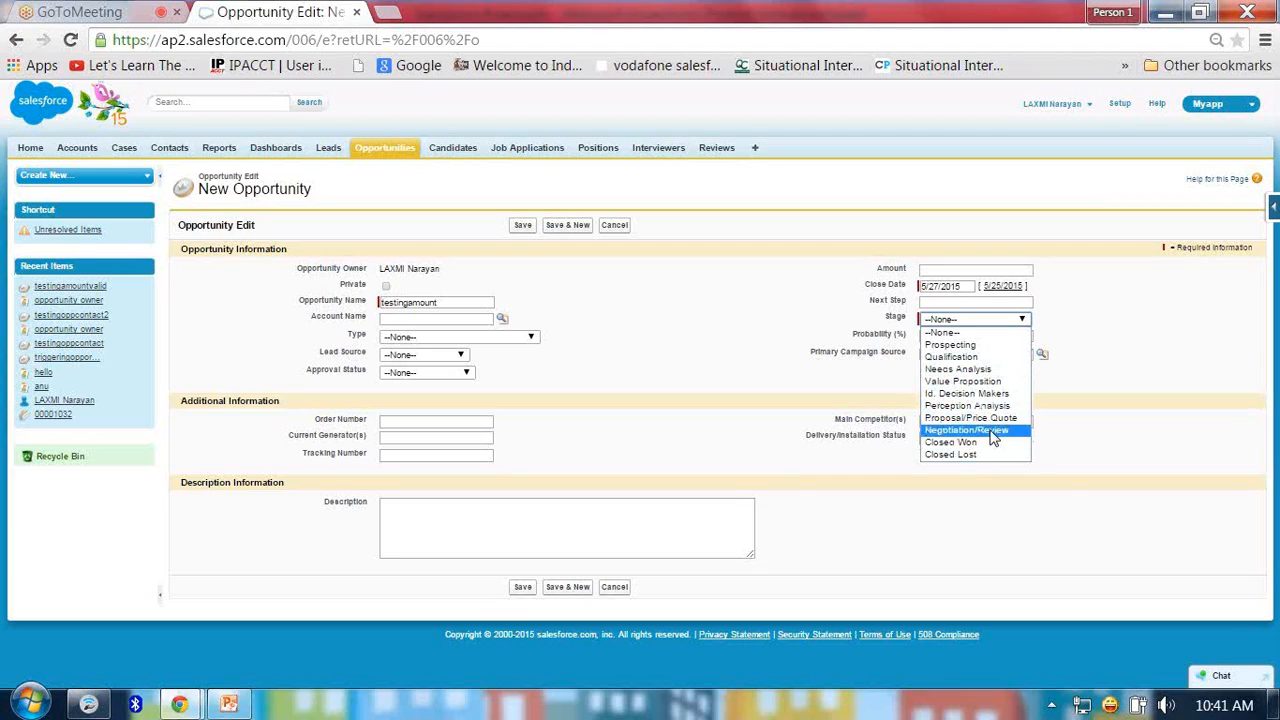
{"action": "left_click", "coordinate": [960, 369]}
Enter an amount of 60000 and save the opportunity.
{"action": "left_click", "coordinate": [764, 315]}
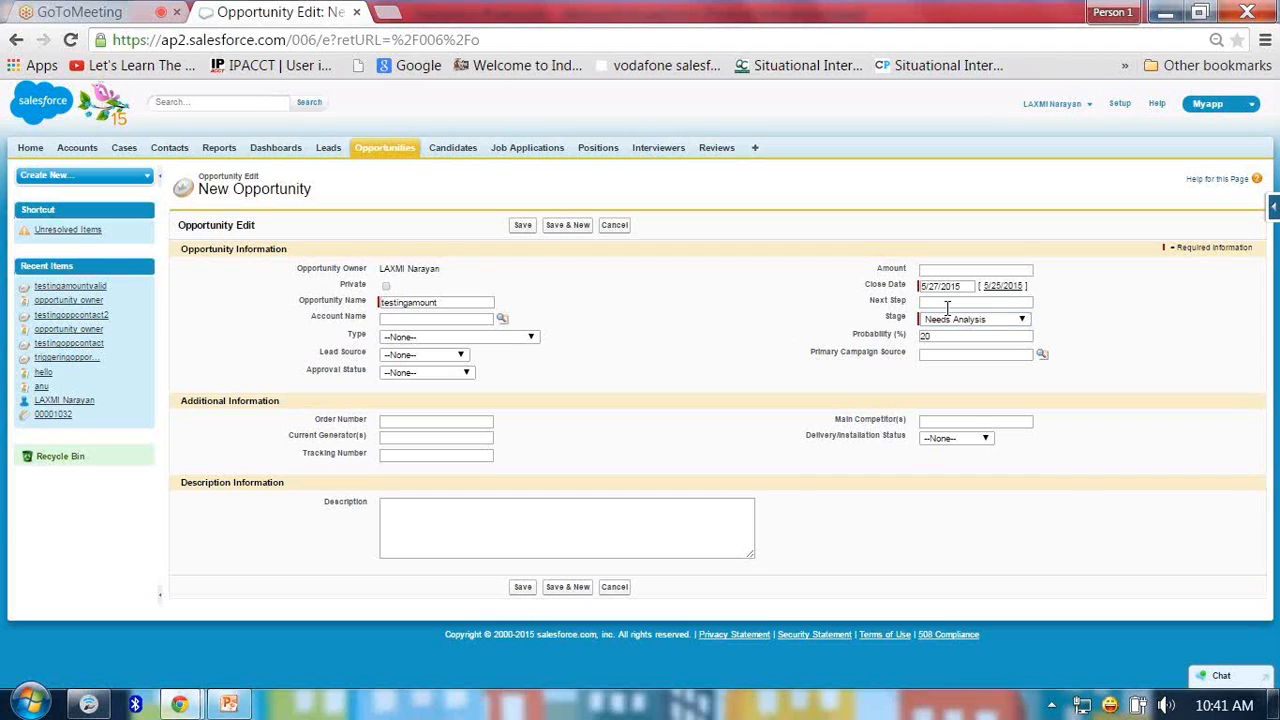
{"action": "left_click", "coordinate": [957, 271]}
{"action": "type", "text": "60000"}
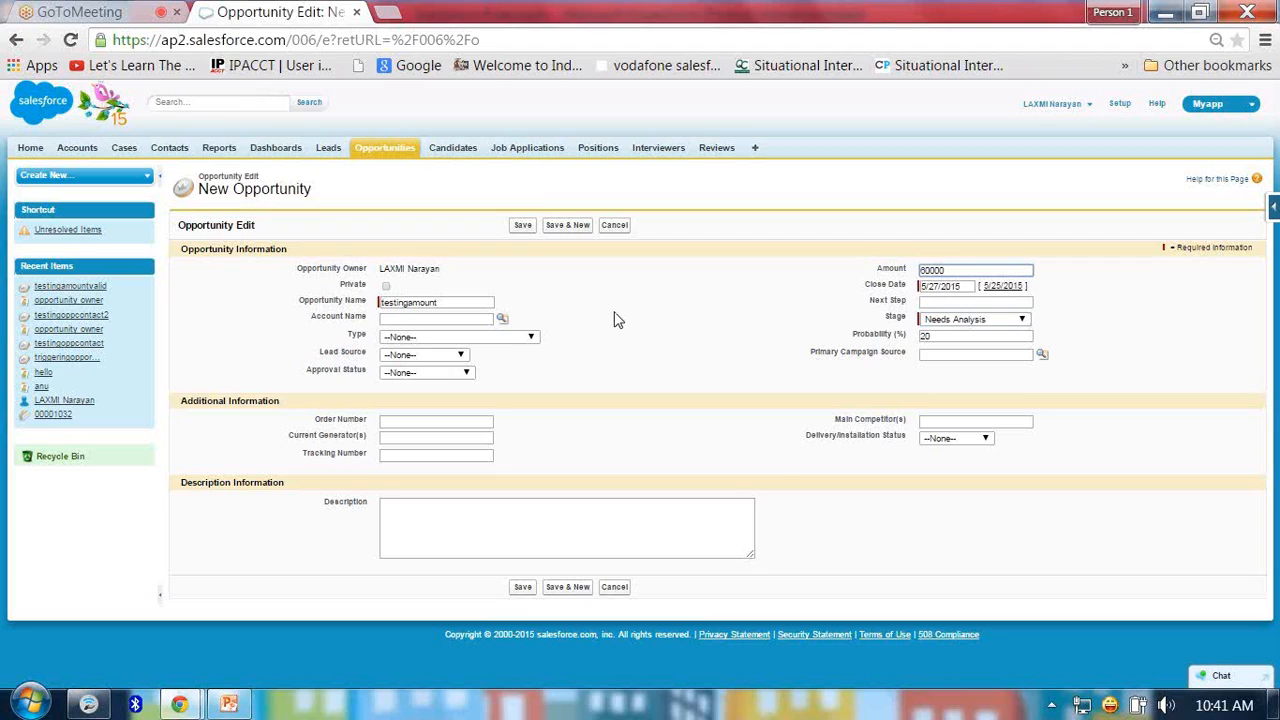
{"action": "left_click", "coordinate": [522, 226]}
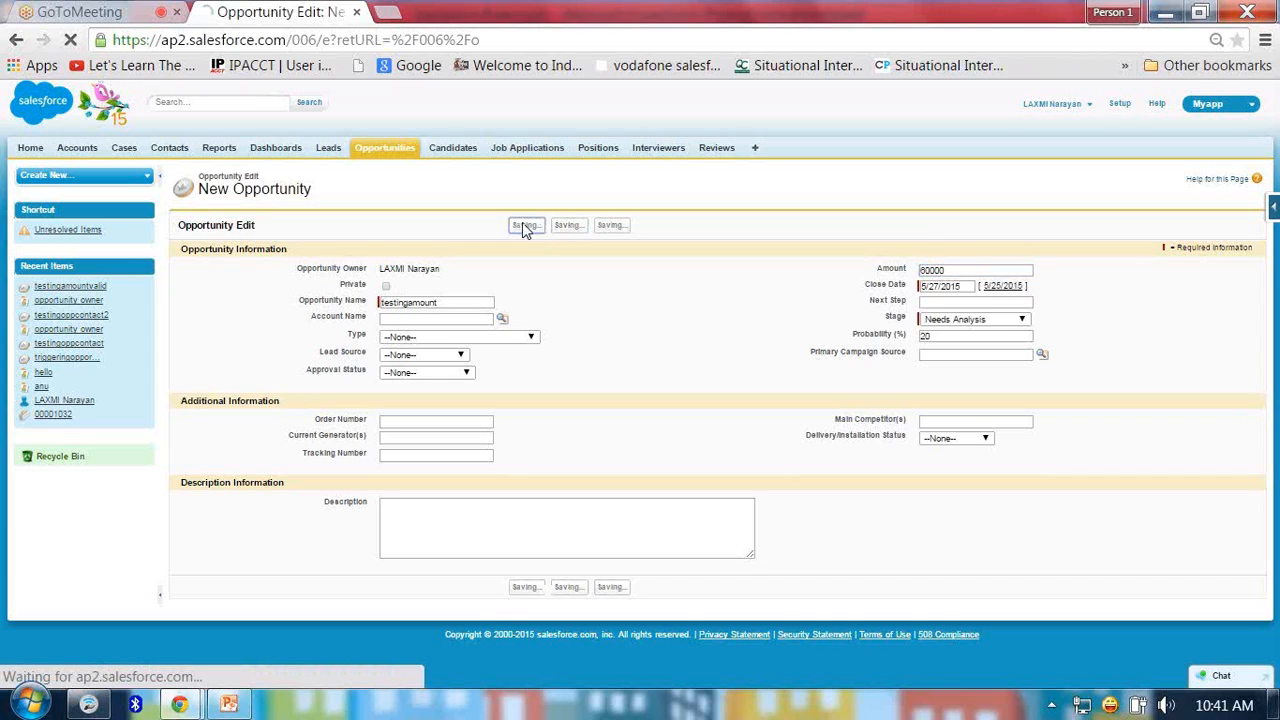